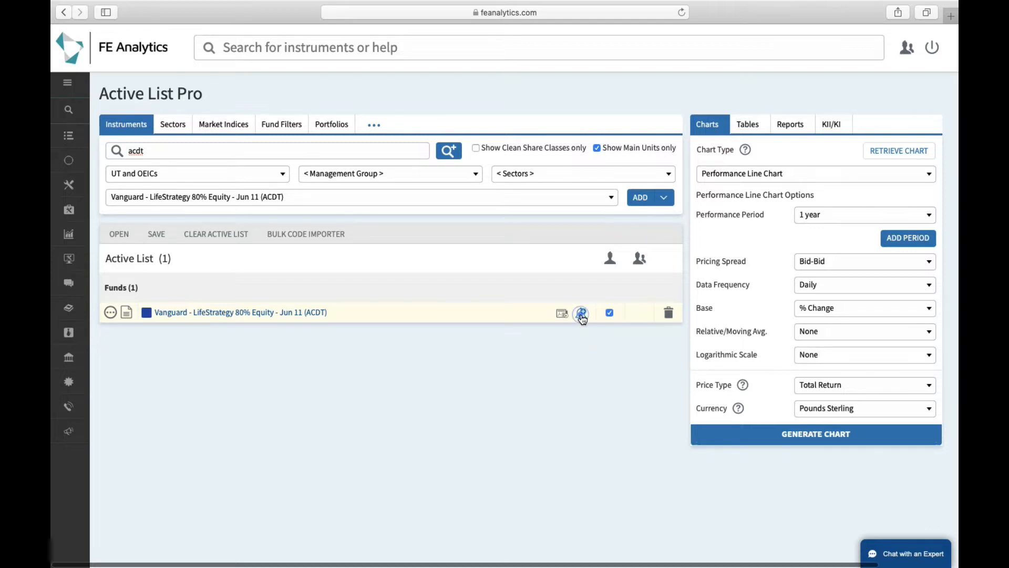
Step: Build Mid price performance alerts on the Vanguard LifeStrategy 80% Equity fund for a 10% rise and a 10% fall
left_click(581, 315)
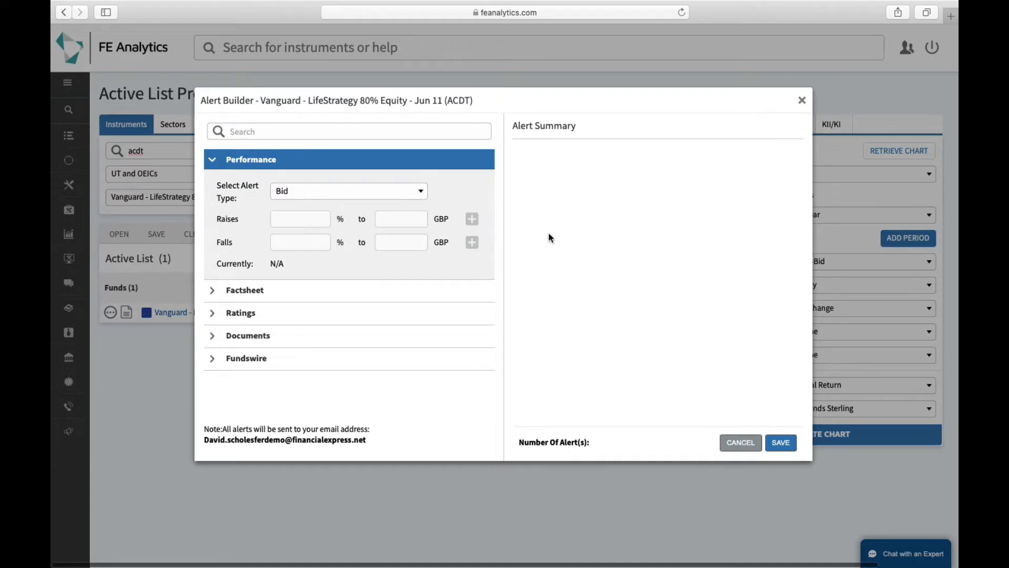
left_click(336, 195)
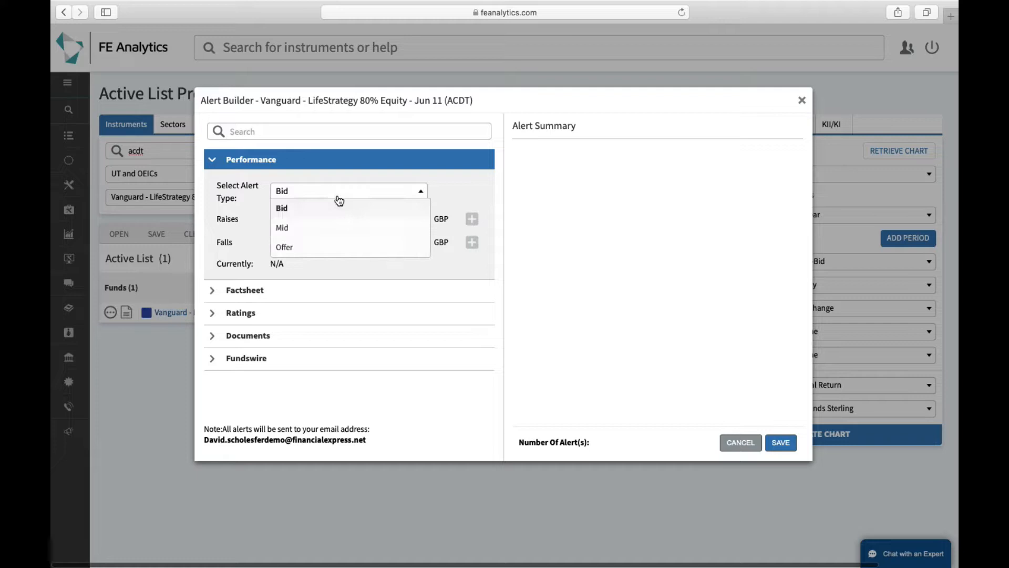
left_click(320, 226)
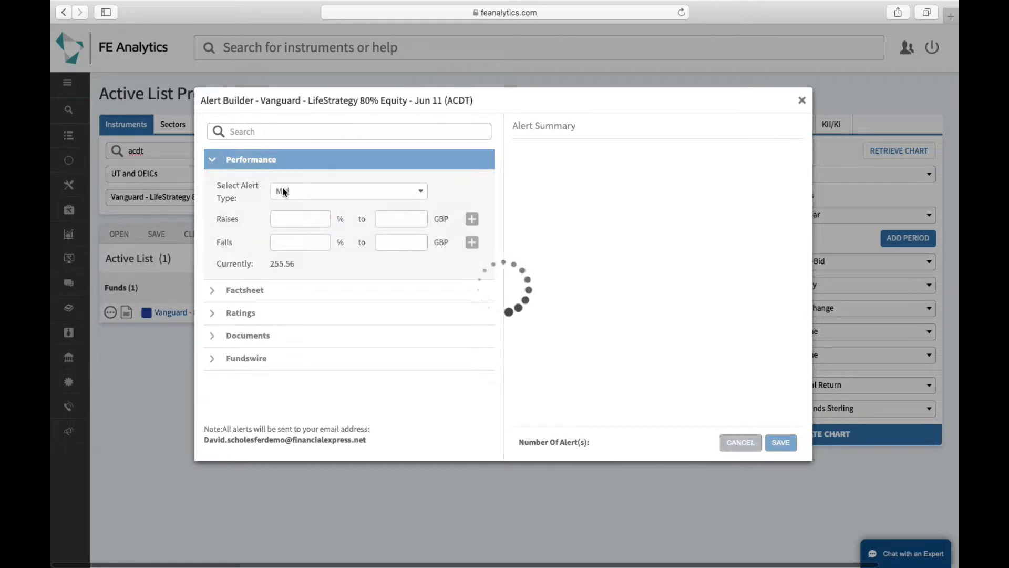
left_click(296, 220)
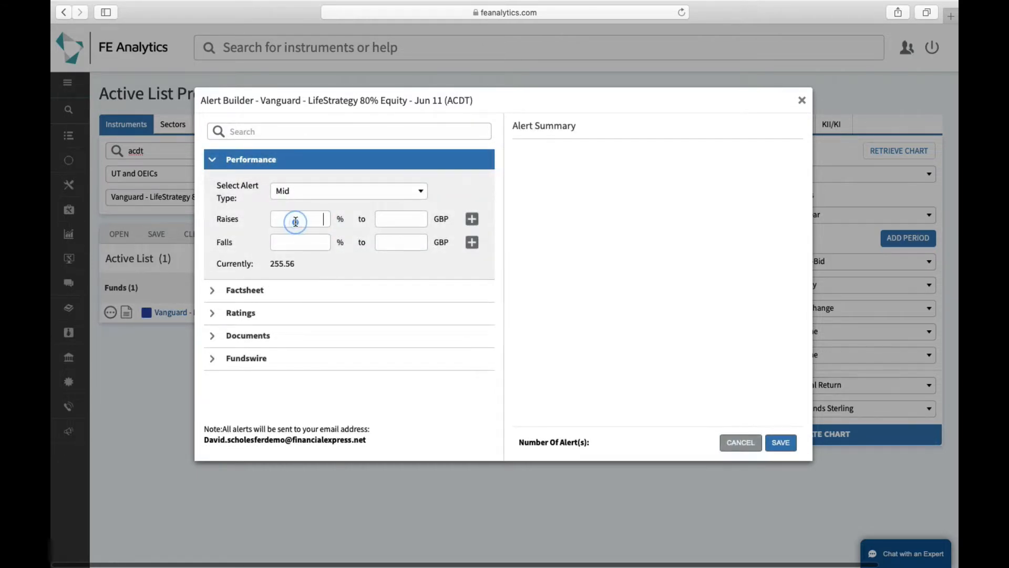
type("10")
left_click(472, 219)
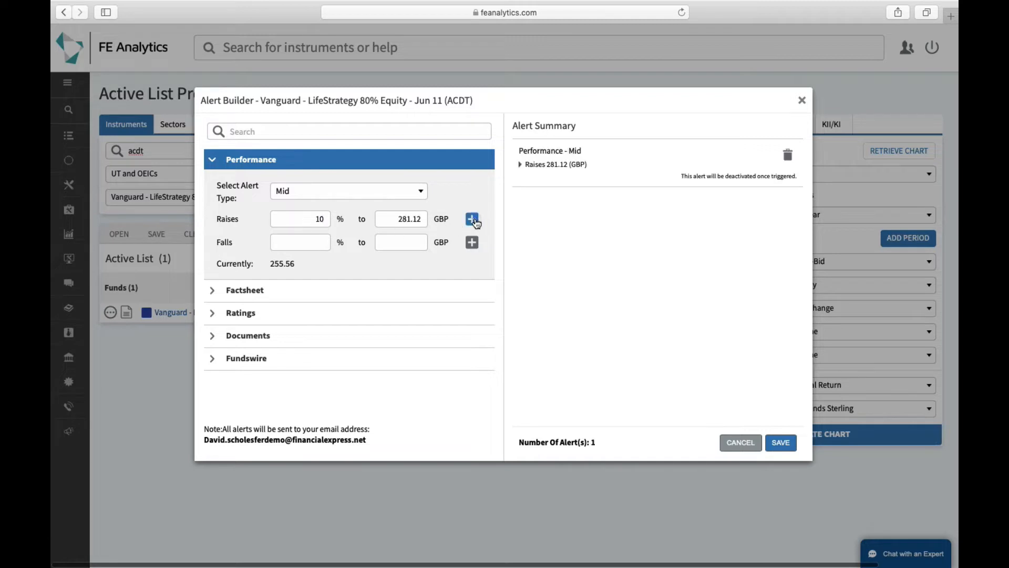
left_click(306, 243)
type("10")
left_click(472, 243)
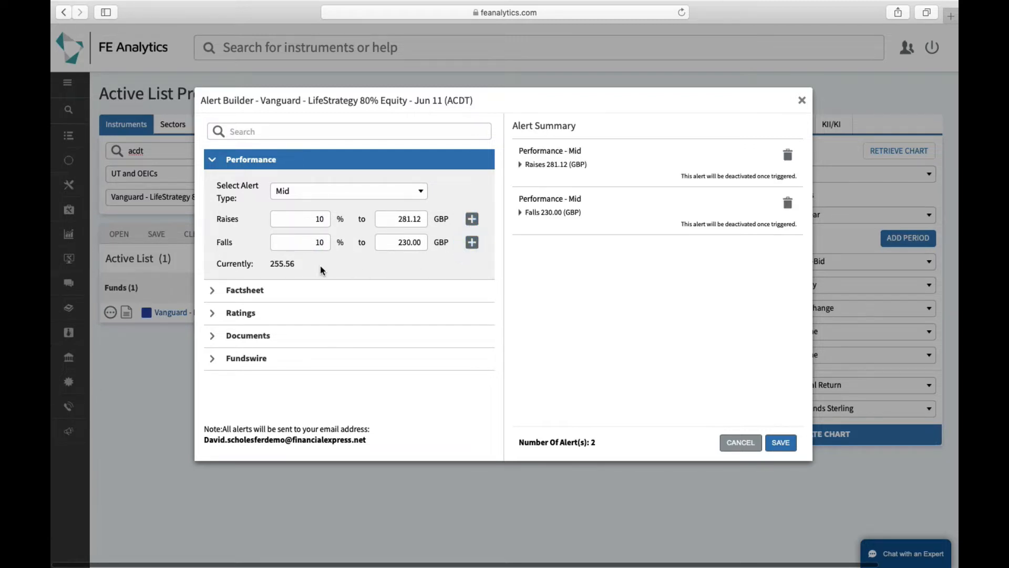
Step: Add a factsheet alert for changes to the fund's OCF and review the other factsheet alert types
left_click(282, 291)
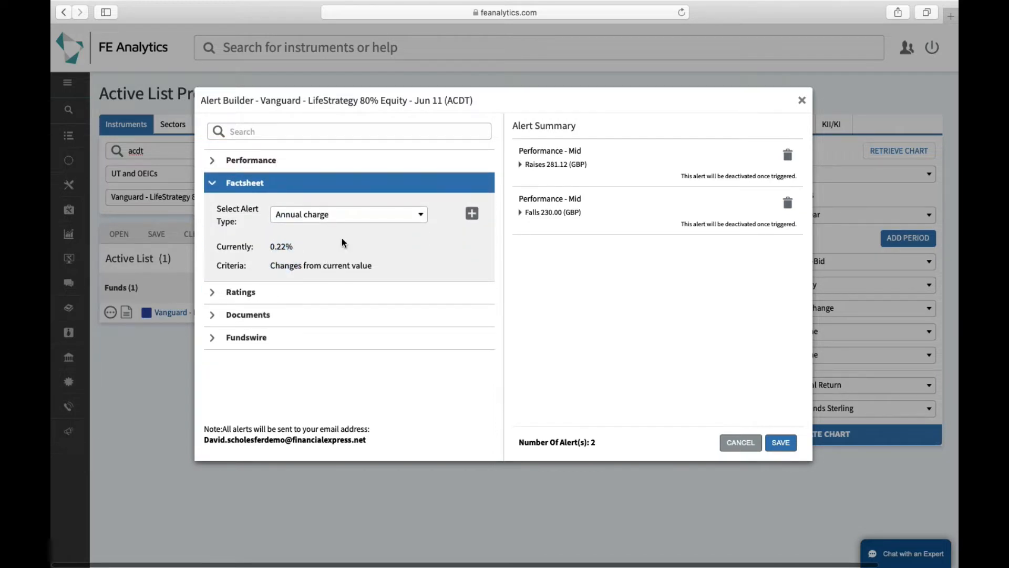
left_click(333, 217)
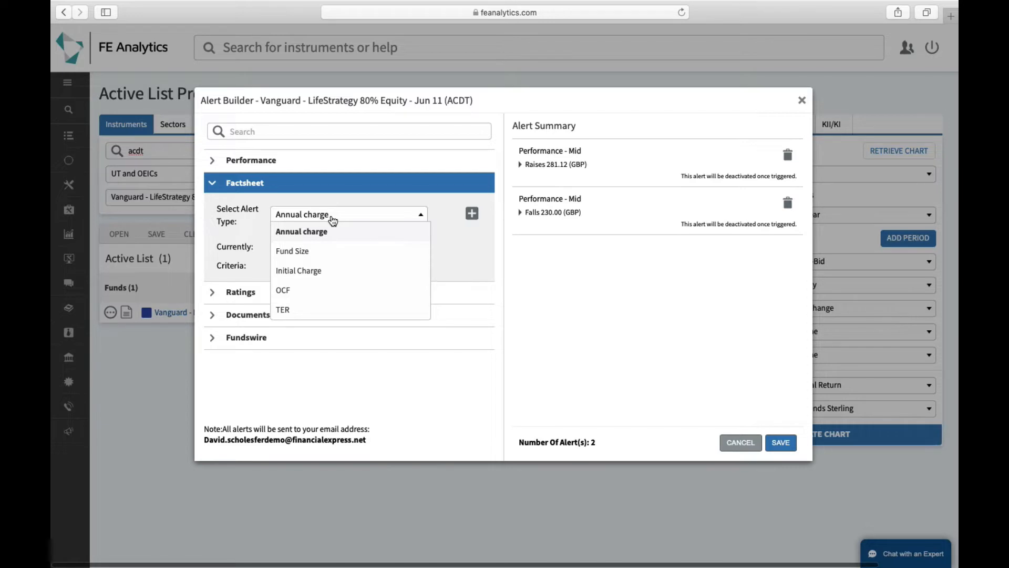
left_click(312, 290)
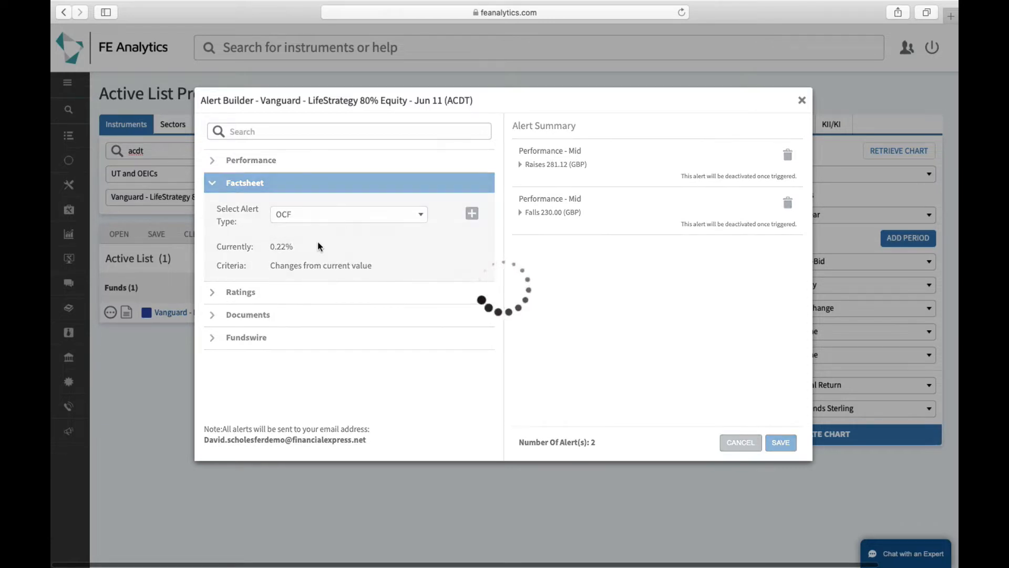
left_click(472, 212)
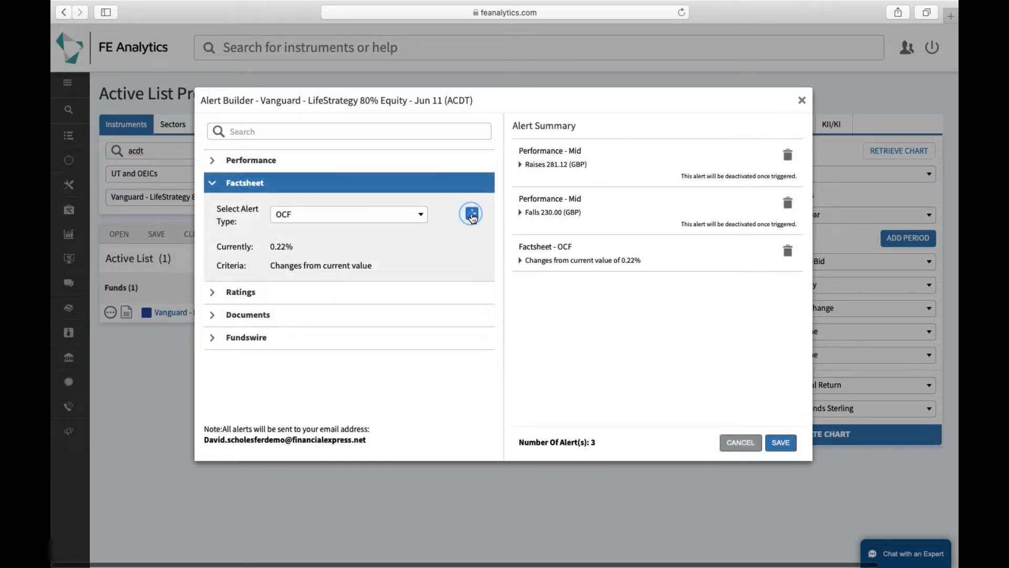
left_click(403, 215)
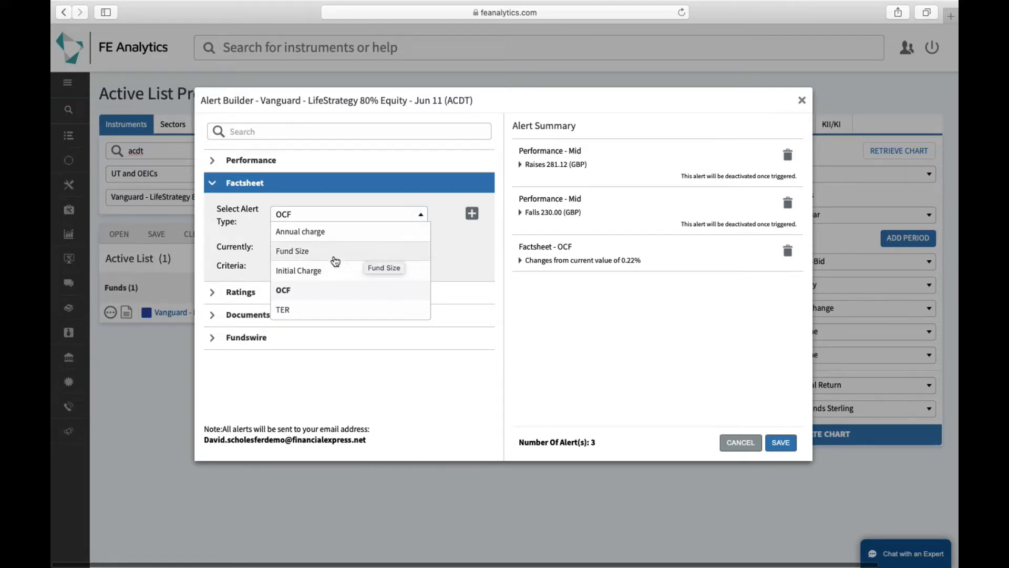
Step: Add a ratings alert for changes to the FE fundinfo Crown Rating, plus a Fundswire alert
left_click(238, 292)
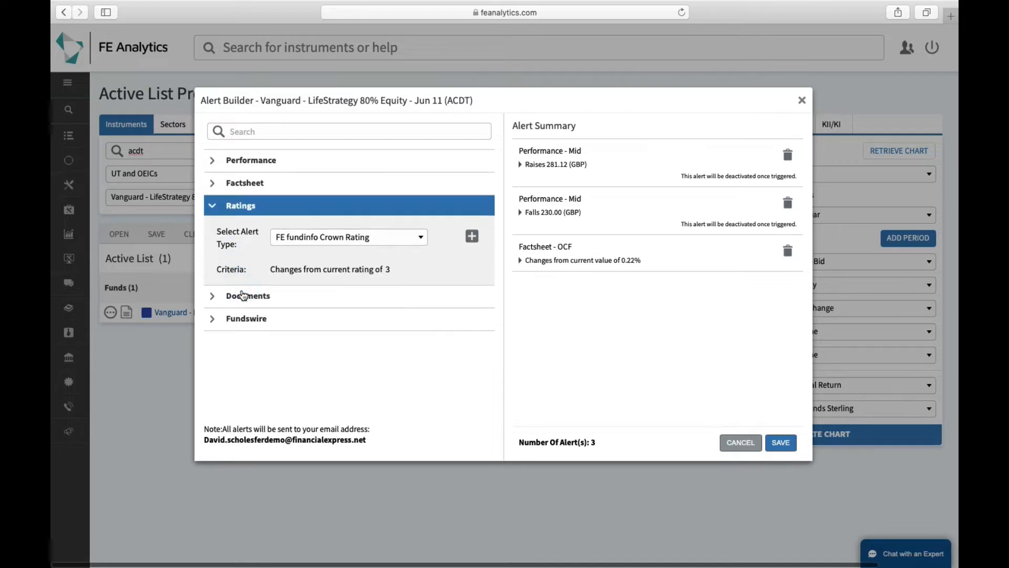
left_click(371, 237)
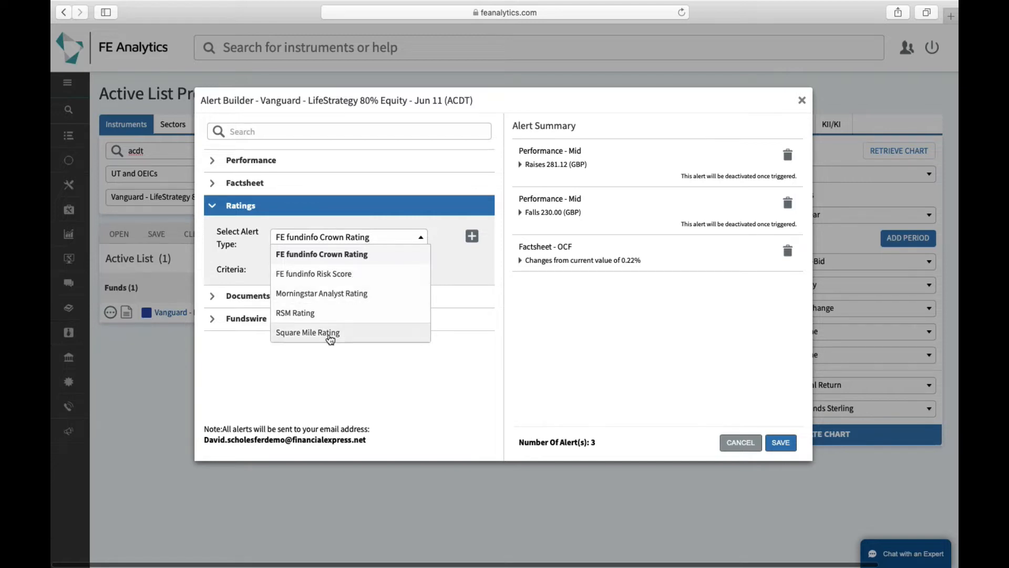
left_click(351, 255)
left_click(472, 238)
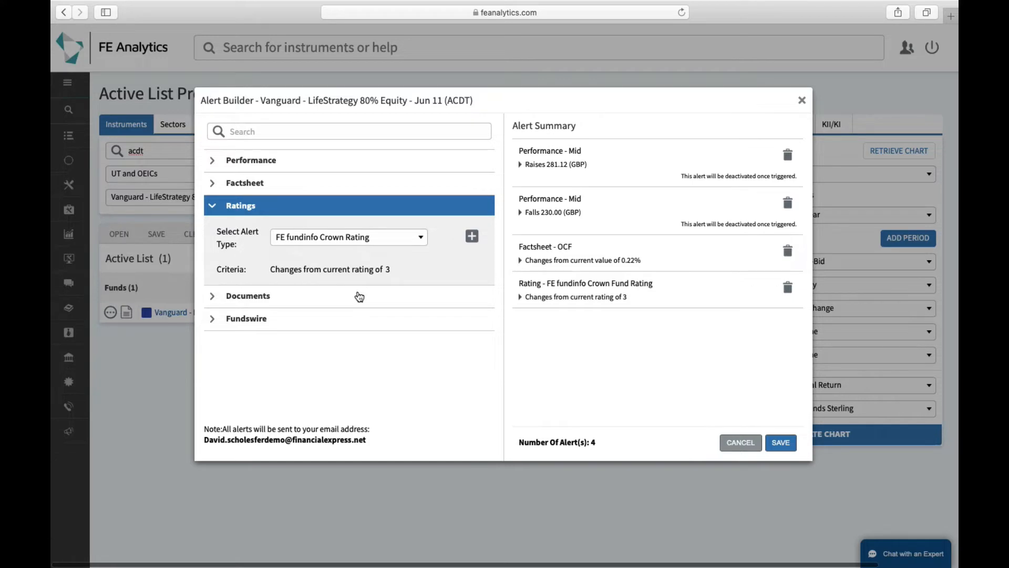
left_click(302, 327)
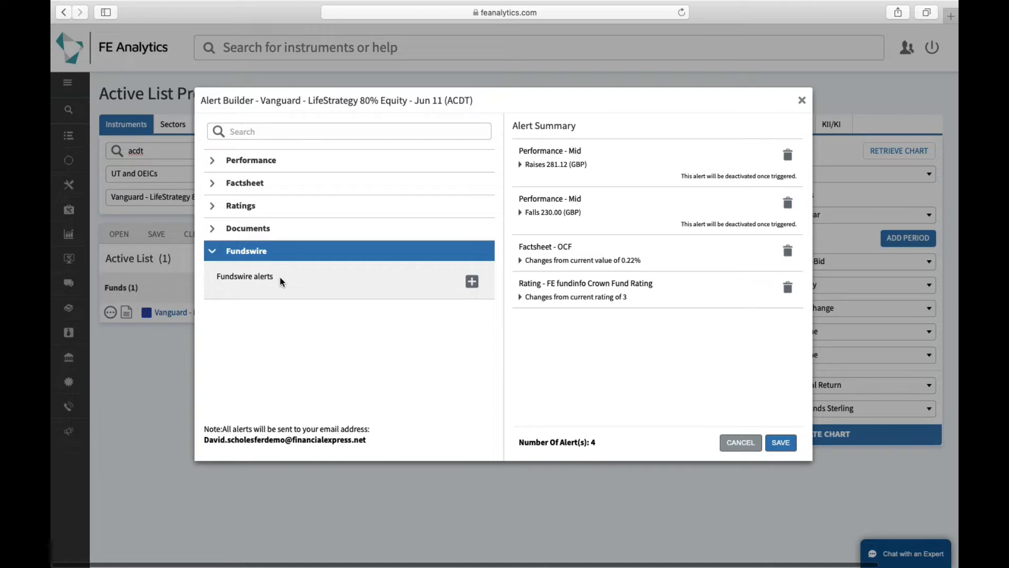
left_click(472, 281)
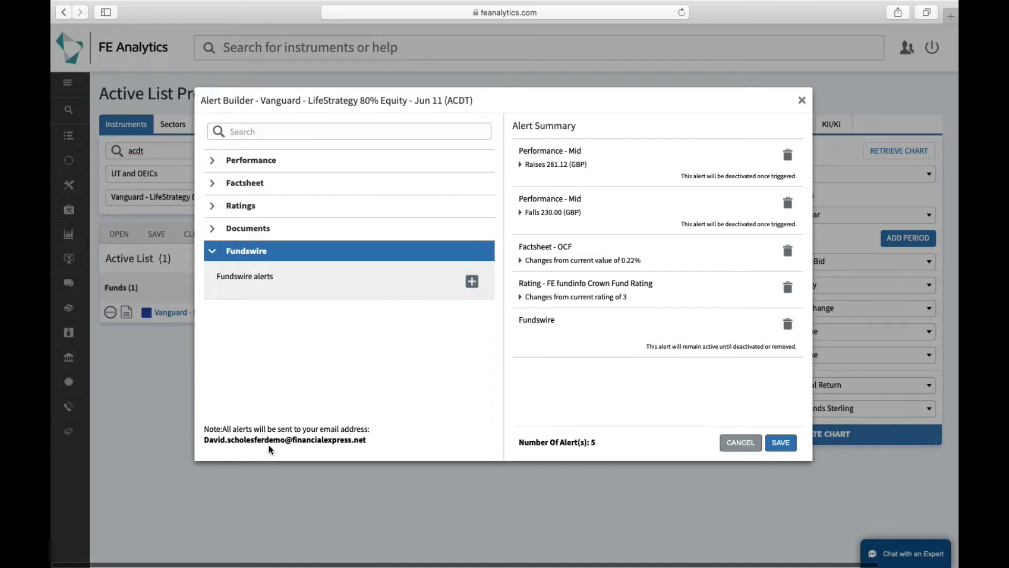
left_click(202, 441)
left_click_drag(202, 442, 284, 442)
left_click(302, 408)
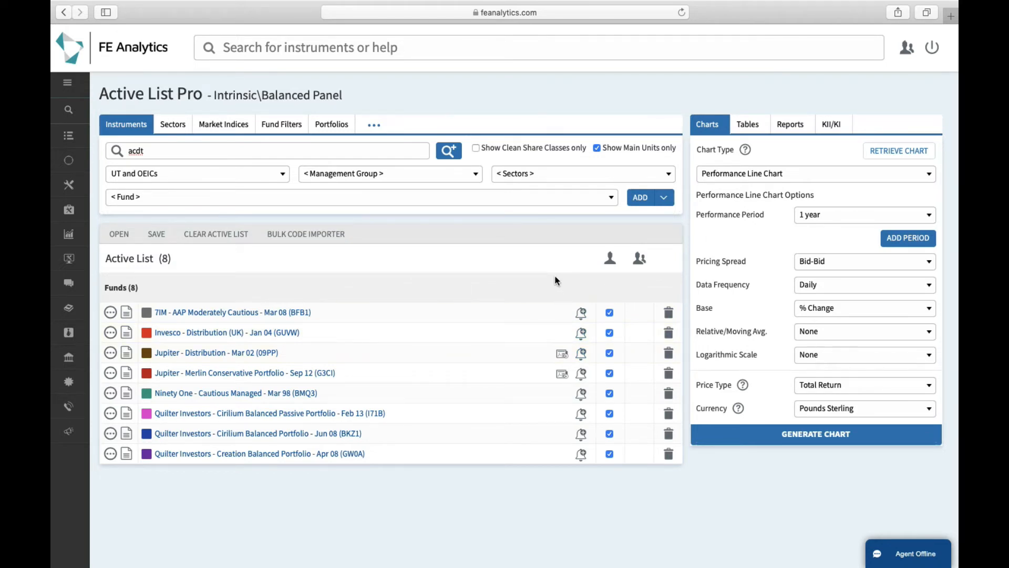
Step: Open the Alert Manager from the news and monitoring tools
mouse_move(77, 247)
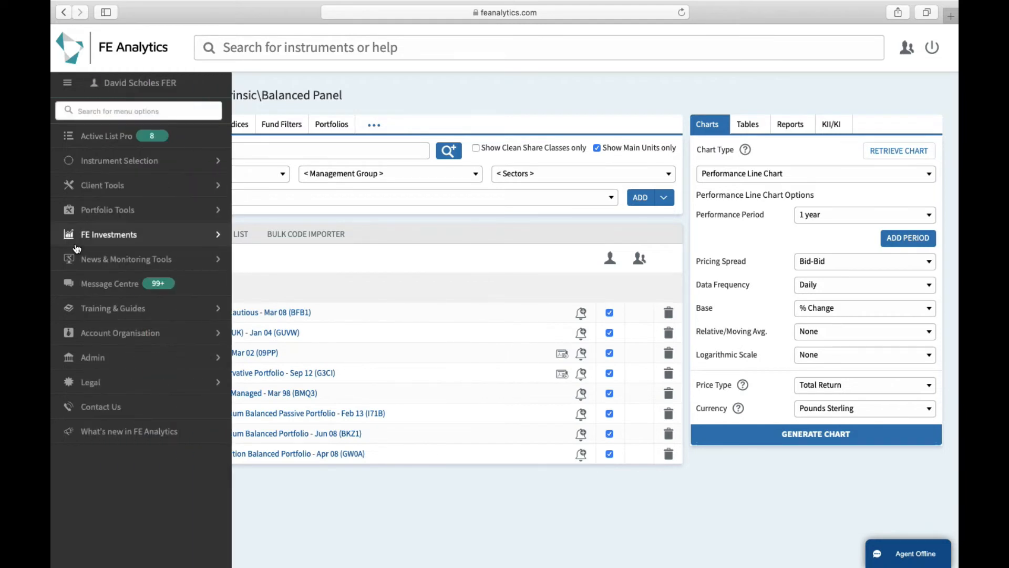
left_click(94, 260)
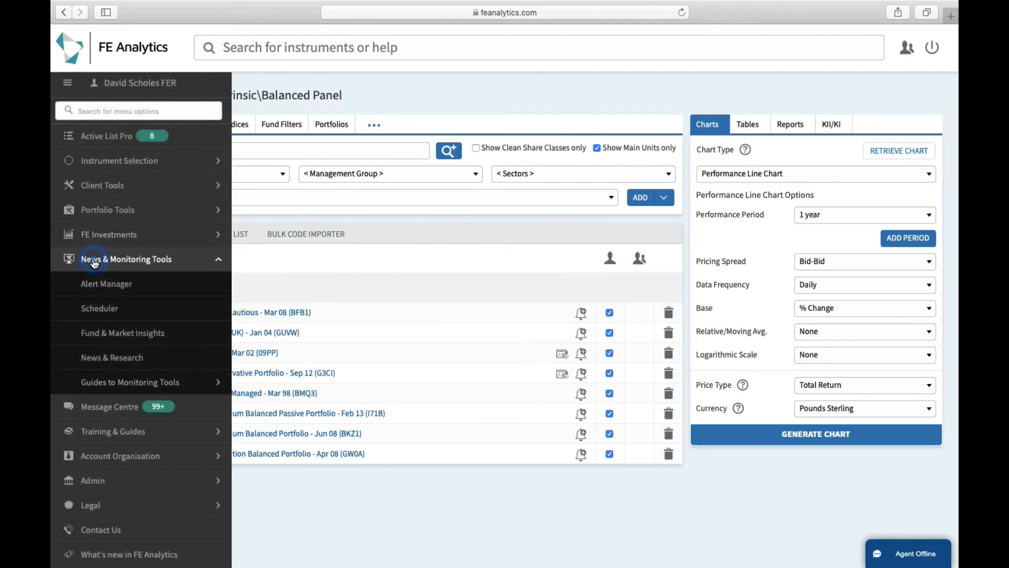
left_click(107, 286)
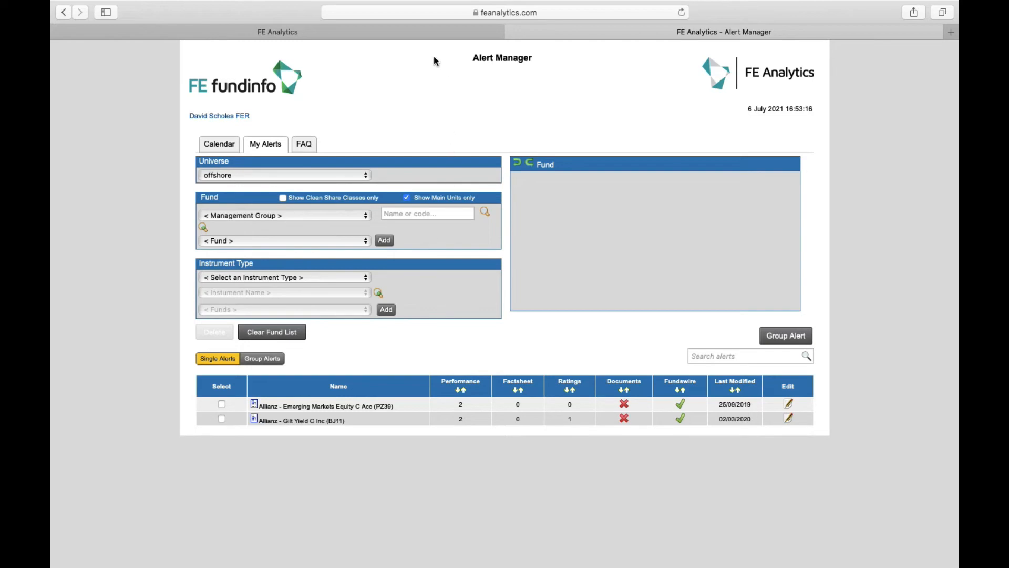
Step: Load the active list's funds into the Alert Manager and start a group alert saved as individual single alerts
left_click(529, 164)
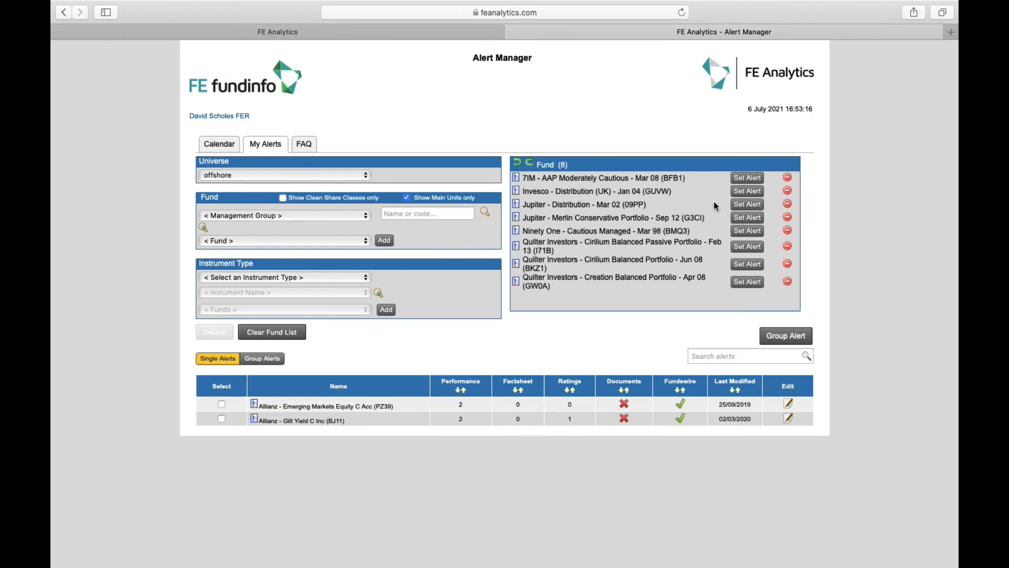
left_click(777, 338)
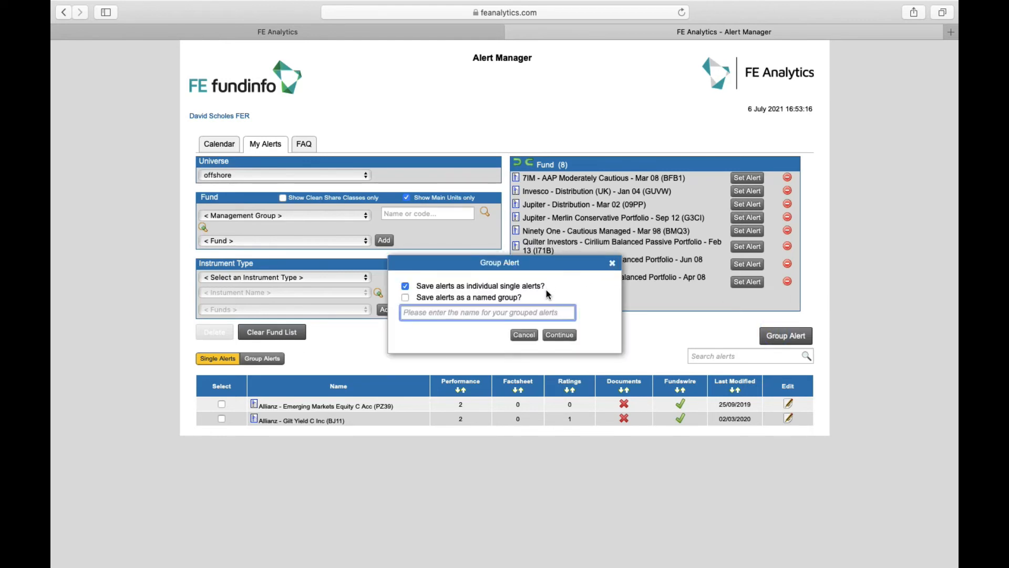
left_click(559, 335)
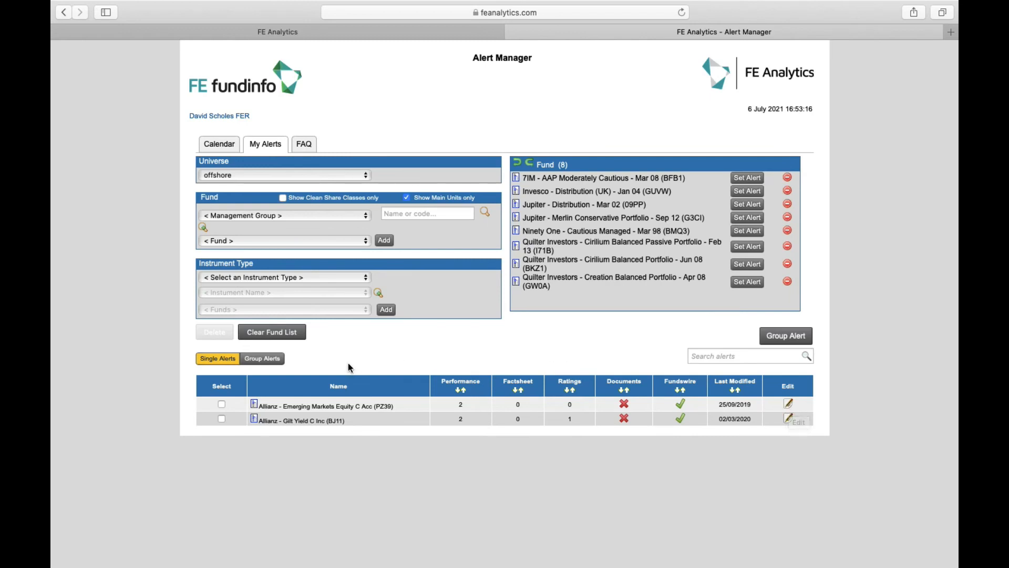
Step: Delete the single alert for the Allianz - Emerging Markets Equity C Acc fund
left_click(222, 406)
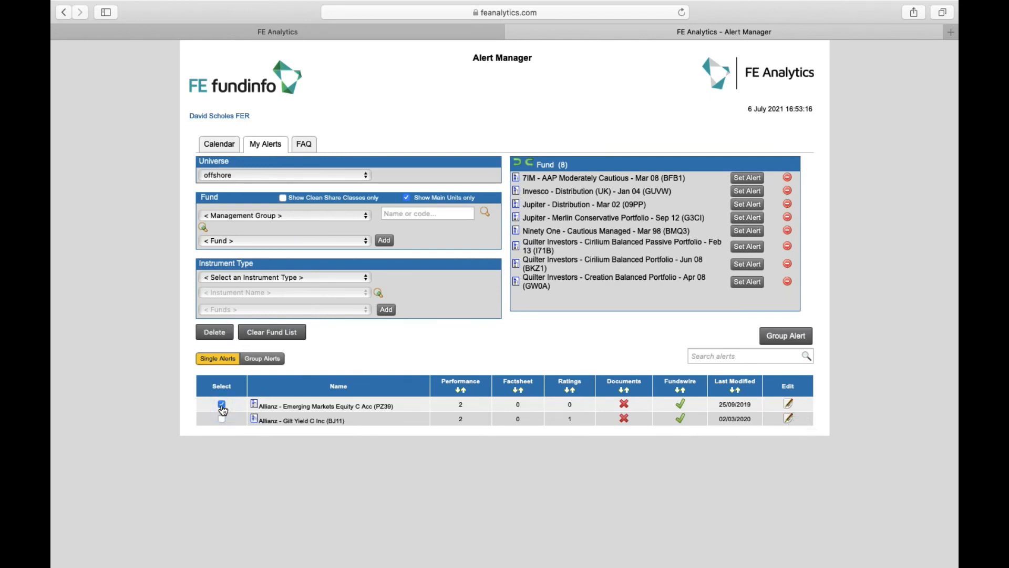
left_click(217, 335)
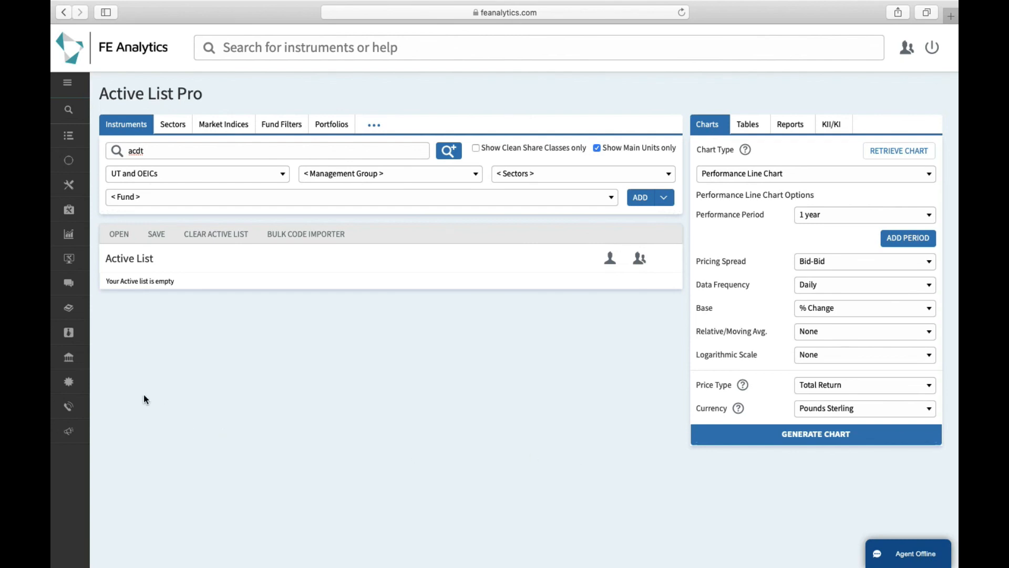
Step: Bring up the training and guides options to find help material
mouse_move(69, 407)
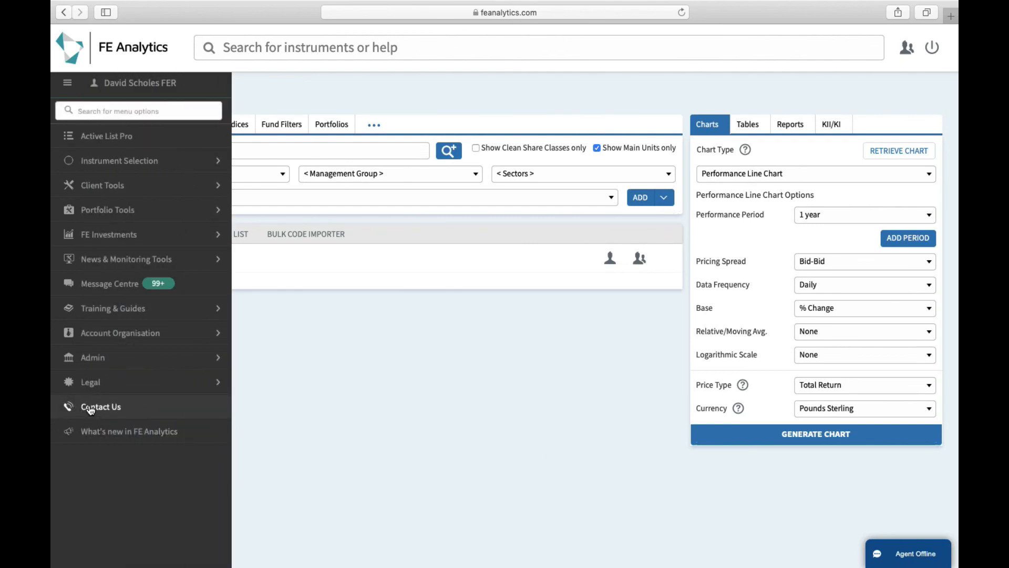
left_click(114, 312)
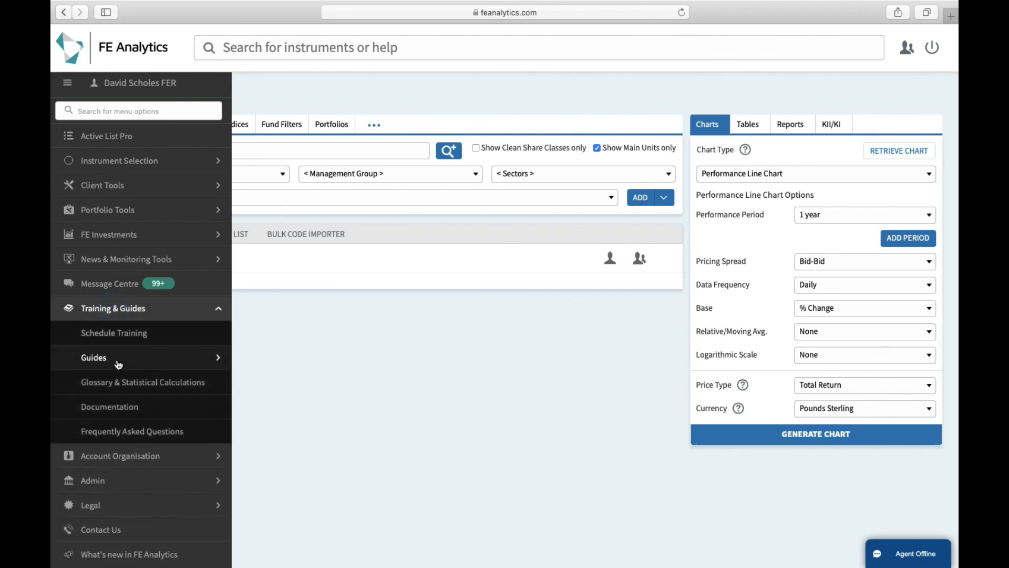